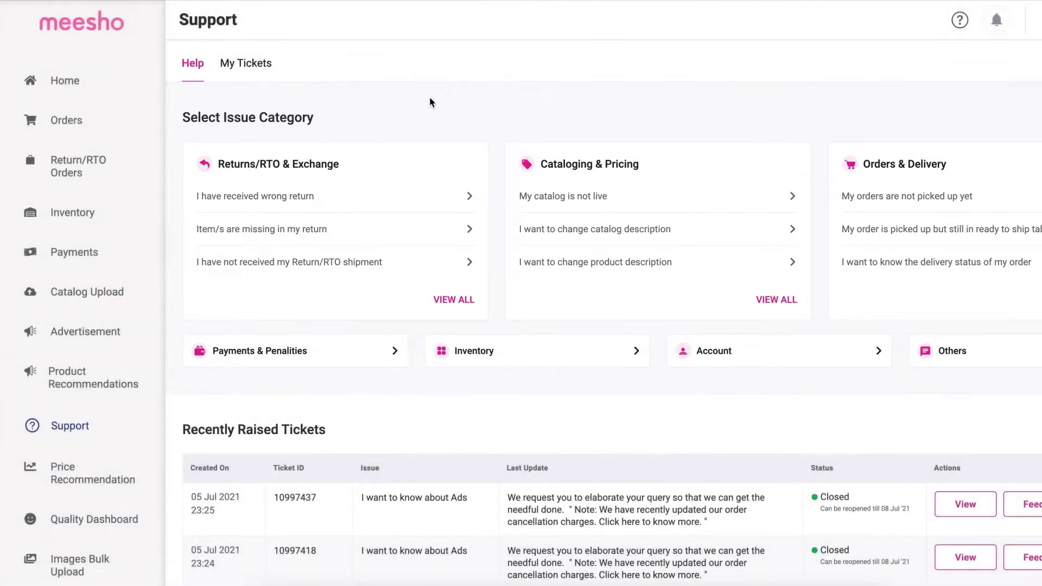
Open the "I have received wrong return" help article under Returns/RTO & Exchange and read its claim instructions
left_click(241, 63)
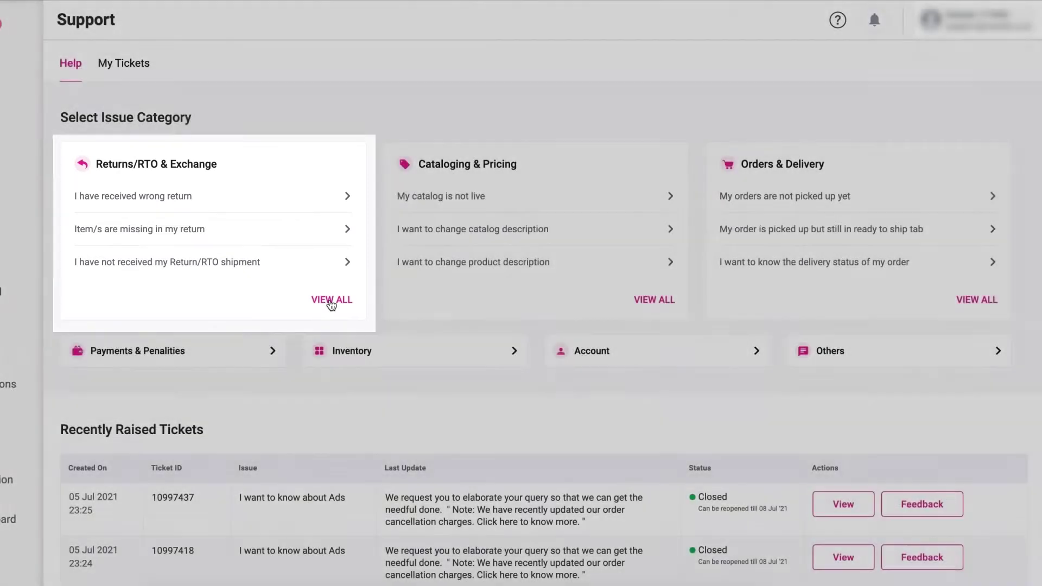
left_click(329, 299)
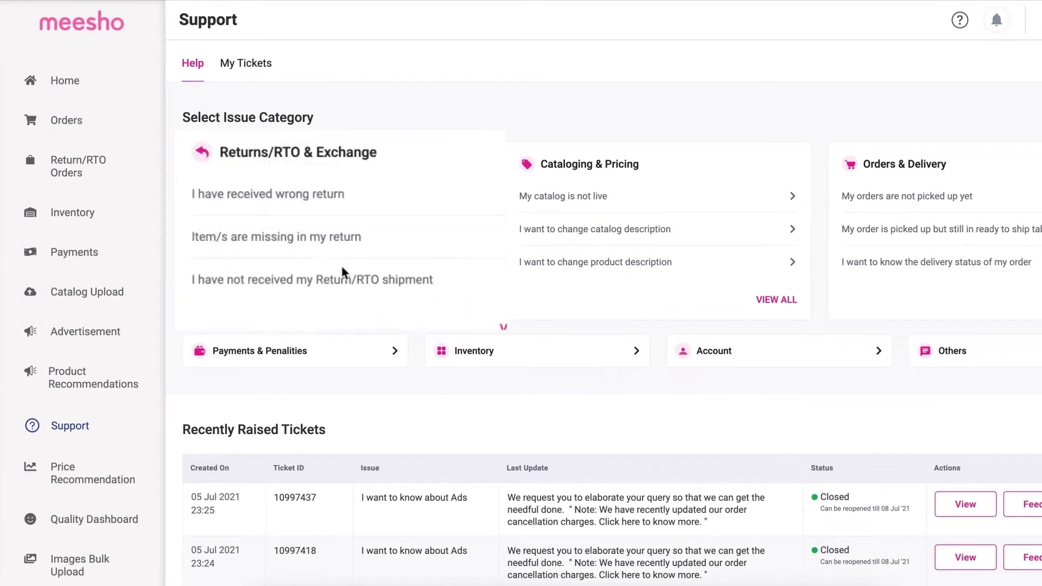
left_click(285, 197)
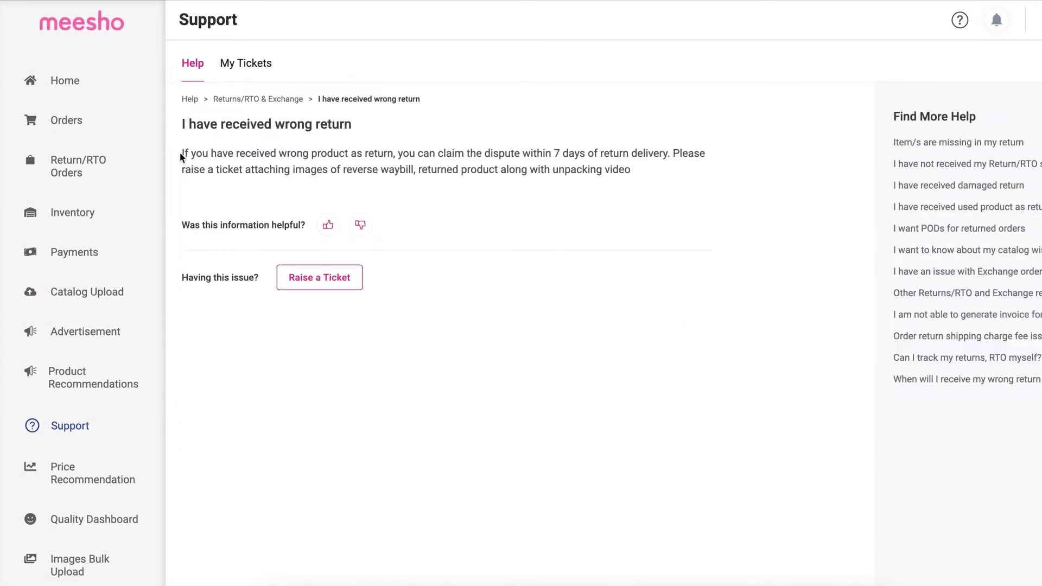
left_click_drag(182, 157, 637, 174)
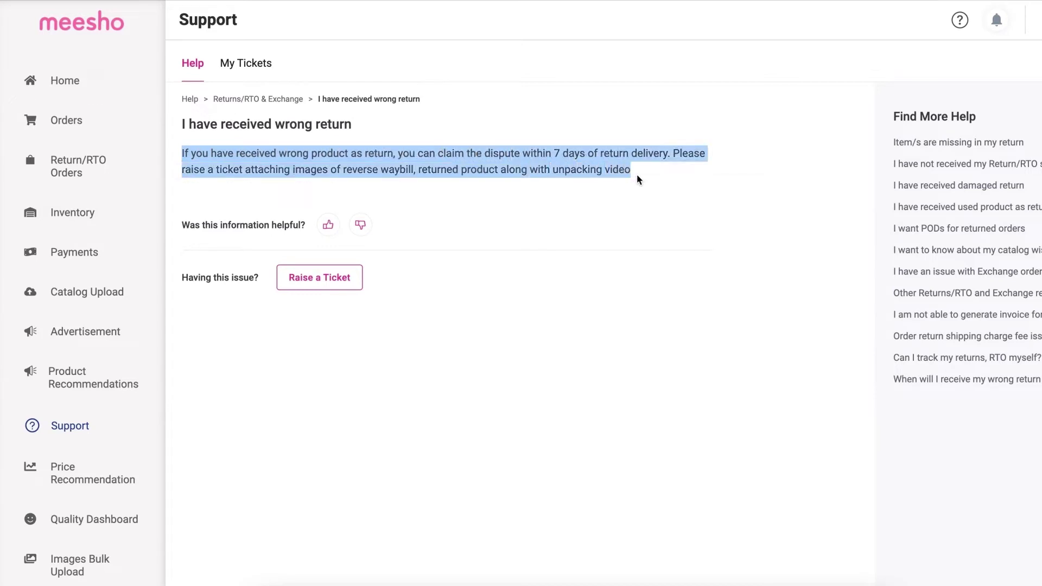
left_click(597, 195)
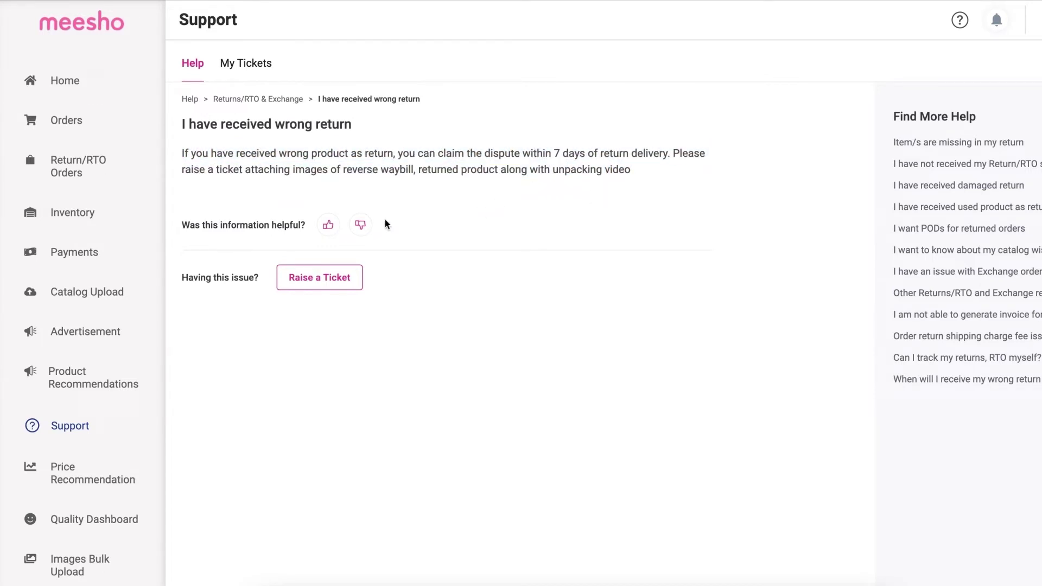
Start raising a ticket for the wrong return and enter the sub order number
left_click(348, 289)
left_click(332, 227)
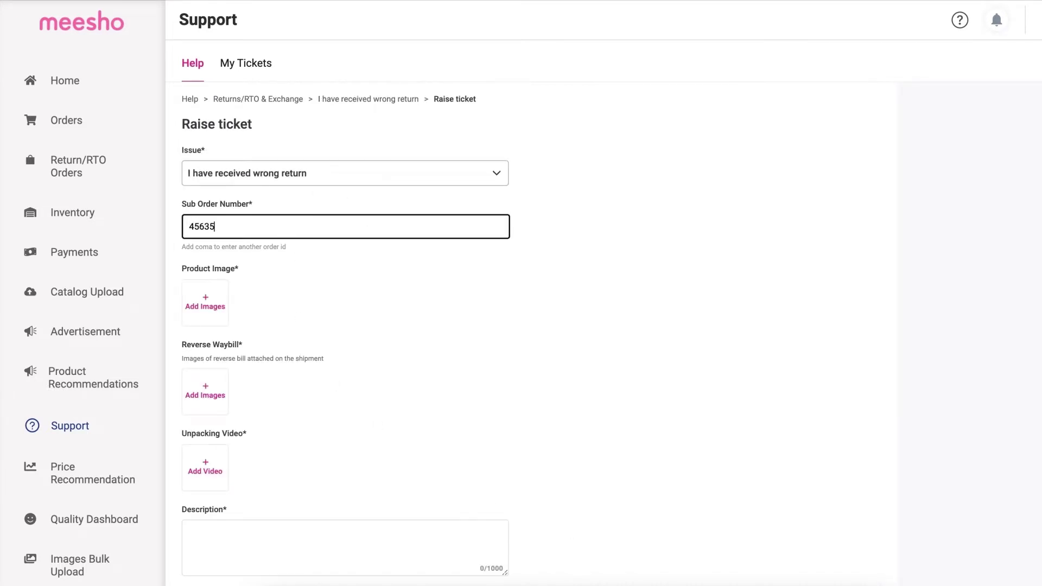
Attach IMG-20210605-WA0002-min.jpg as the product image and Reverse Bill.png as the reverse waybill image
left_click(209, 299)
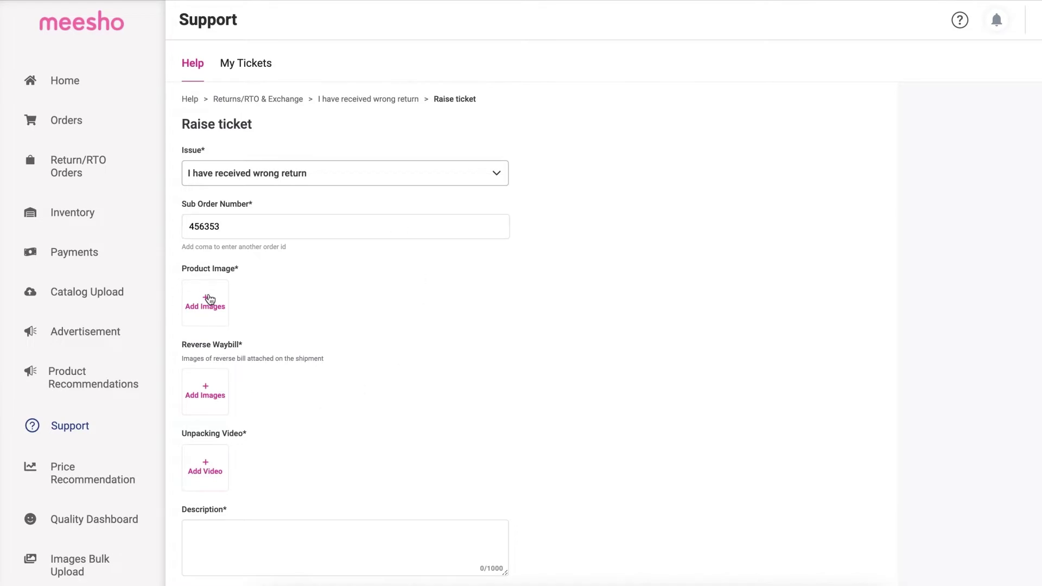
left_click(457, 230)
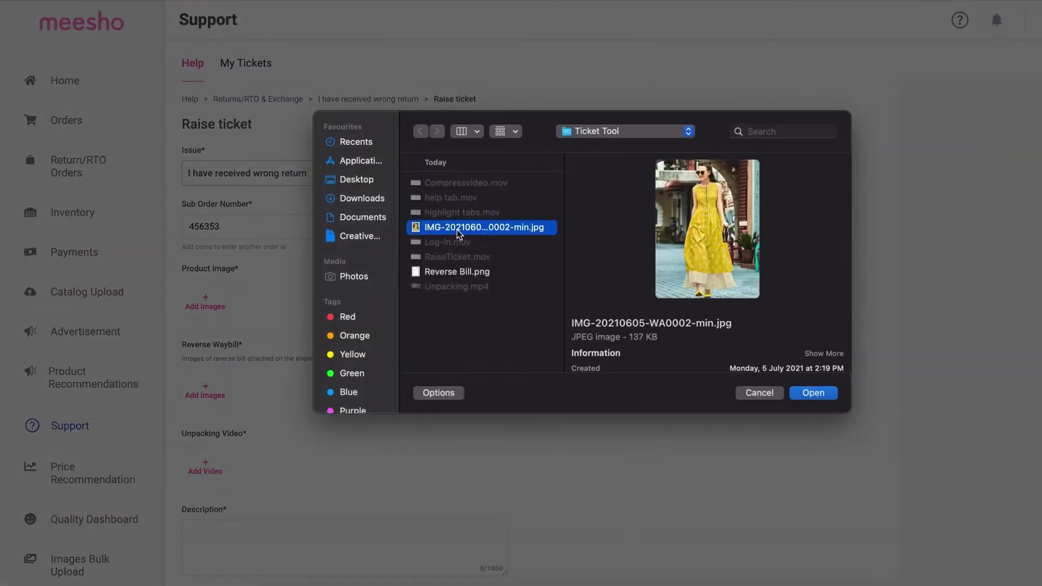
left_click(813, 392)
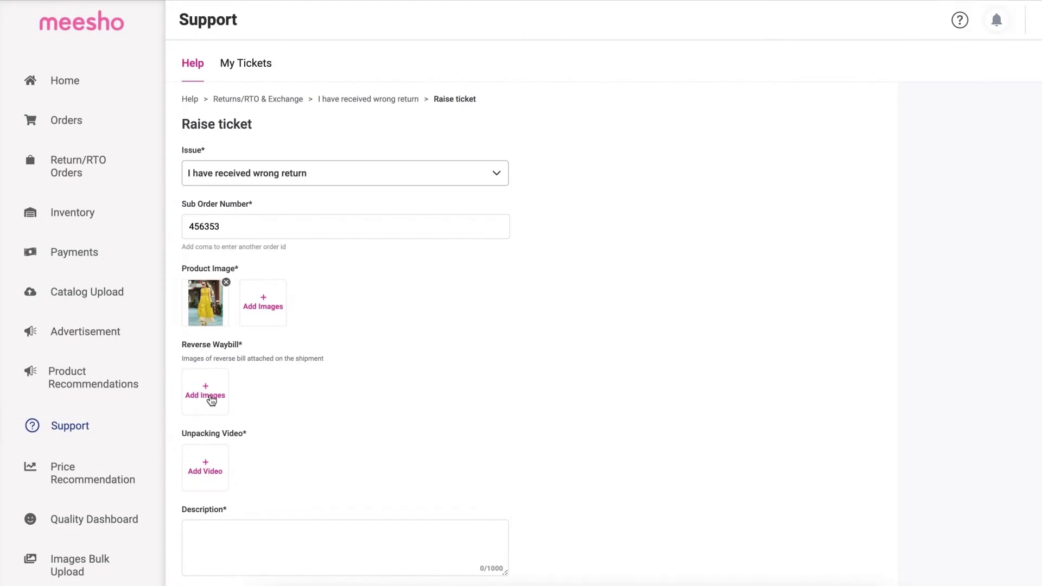
left_click(211, 401)
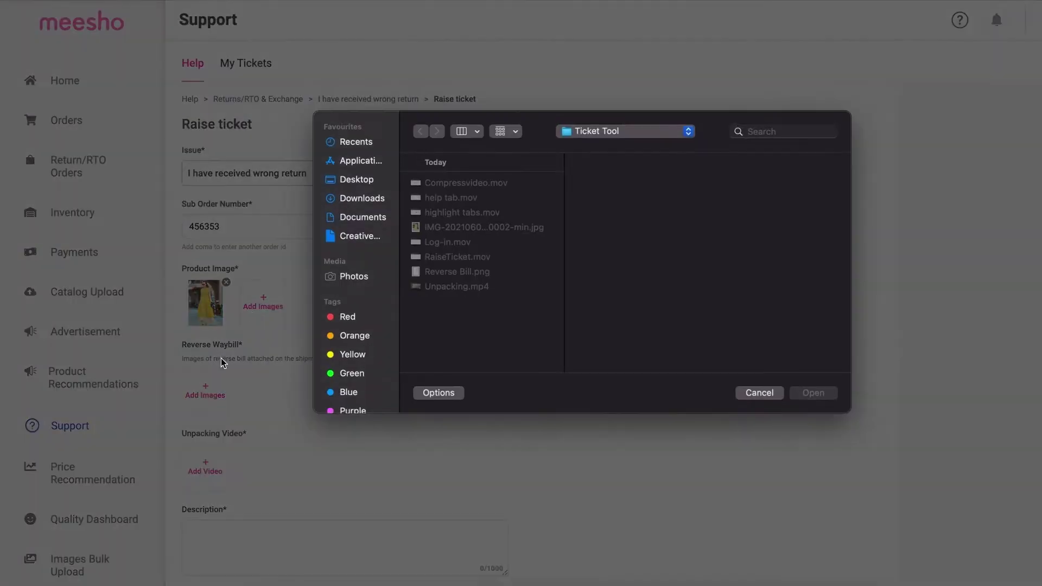
left_click(477, 270)
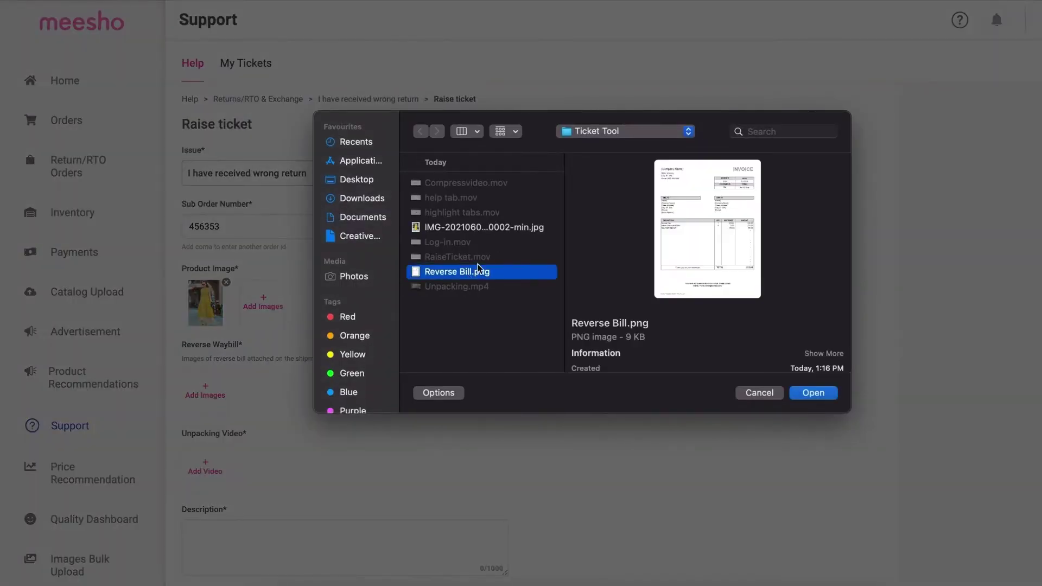
left_click(814, 392)
Attach Unpacking.mp4 from the Ticket Tool folder as the ticket's unpacking video
left_click(218, 468)
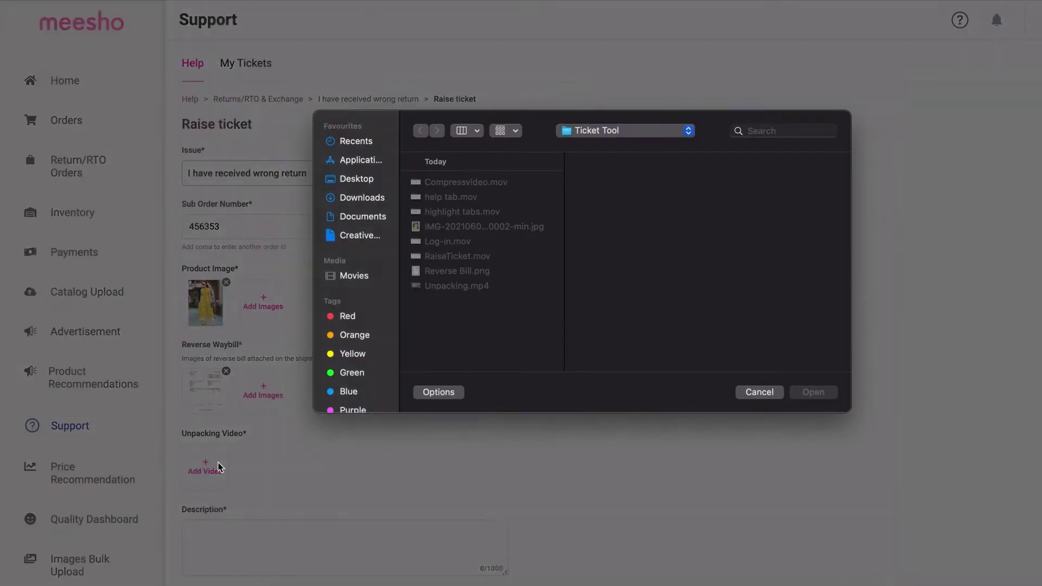
left_click(451, 286)
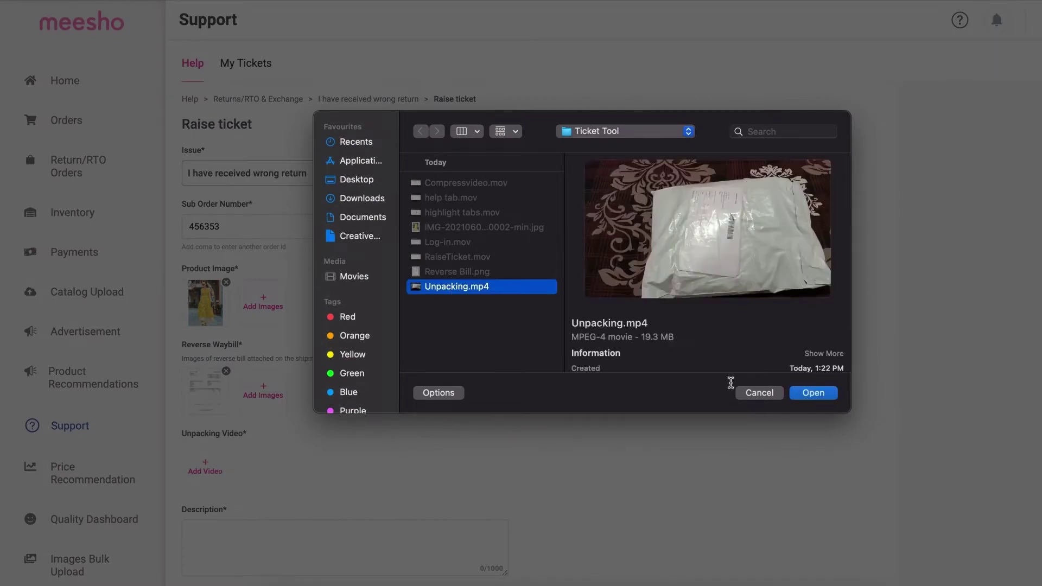
left_click(812, 393)
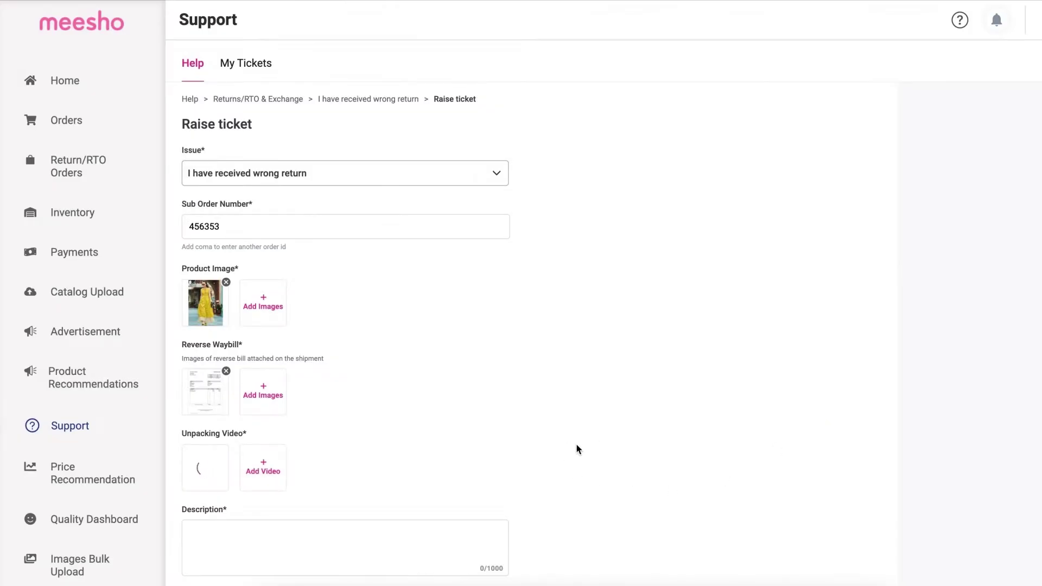
Fill in the ticket description with "Enter your details here."
scroll(559, 466, "down", 2)
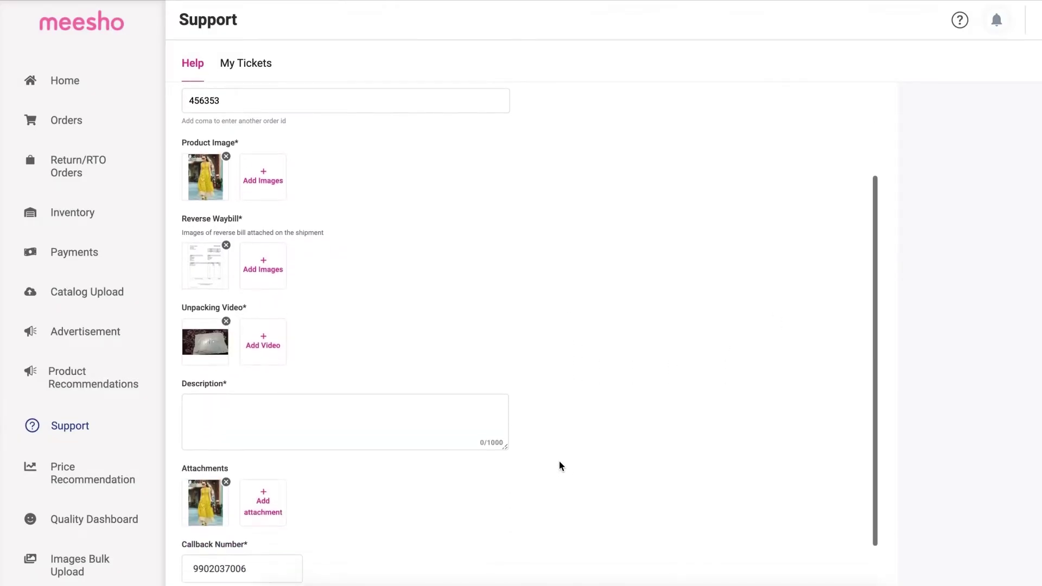
left_click(324, 408)
scroll(612, 465, "down", 1)
type("Enter your ")
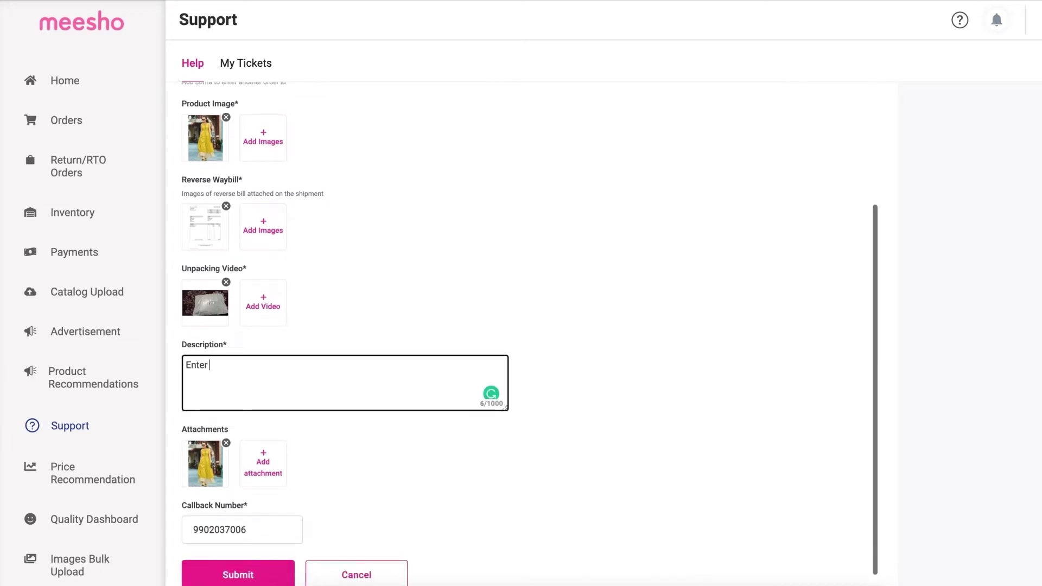
type("details here.")
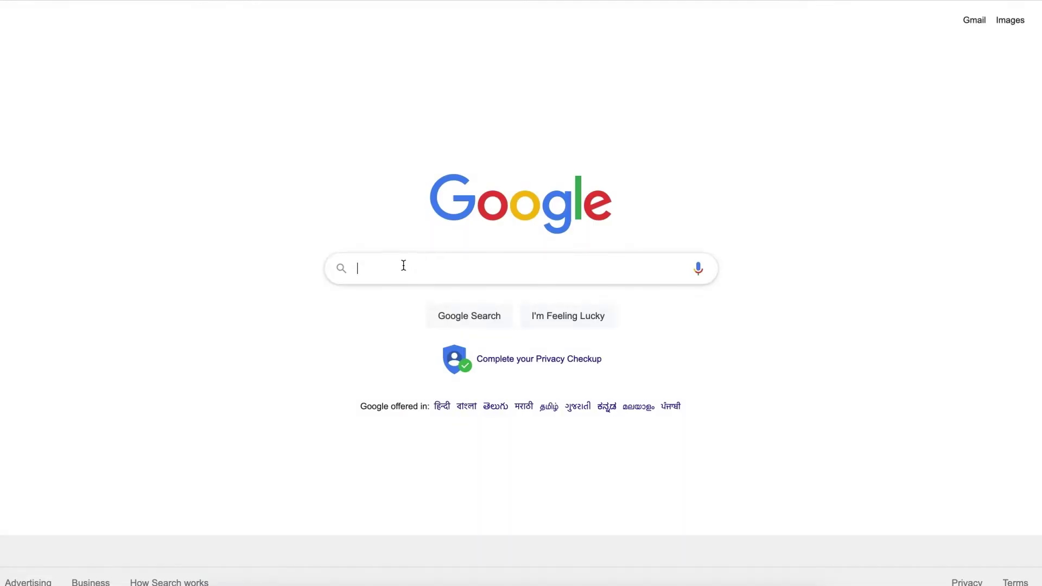
Switch to Google and search for "video compressor online"
type("video com")
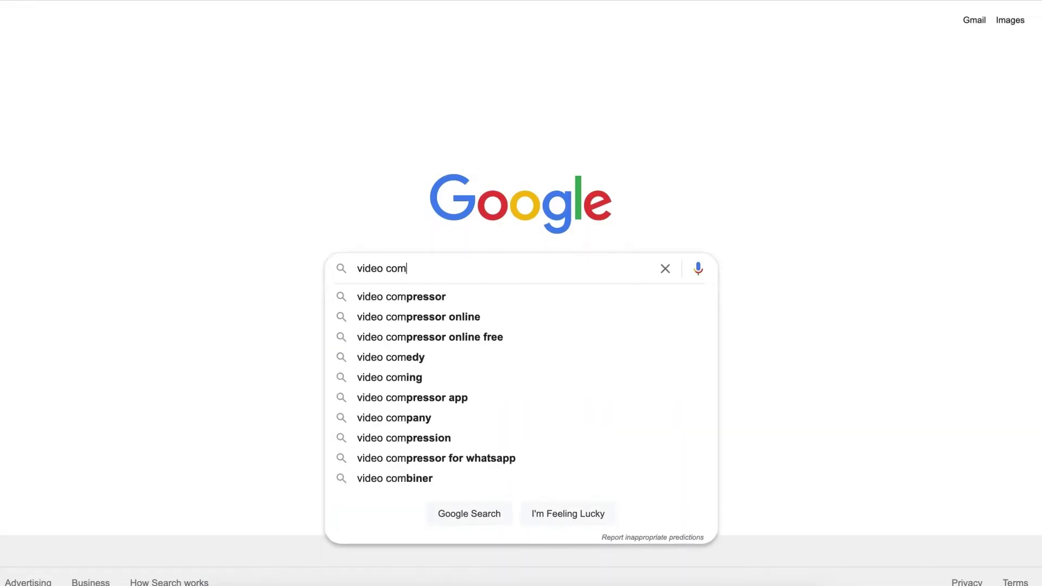
type("pres")
key("Down")
key("Down")
key("Return")
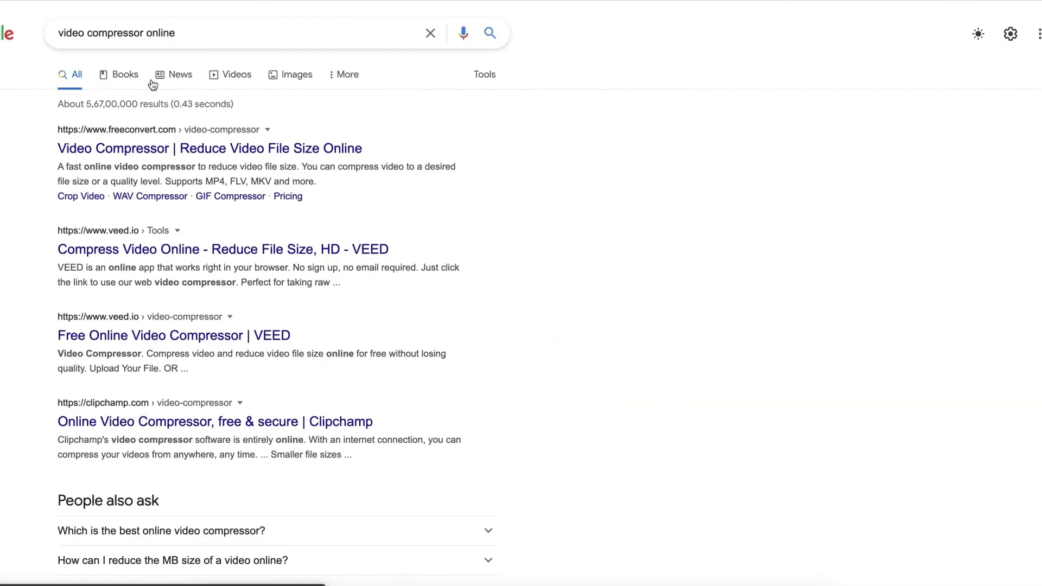
Open the FreeConvert video compressor from the search results and load Unpacking.mp4 from the Ticket Tool folder
left_click(208, 150)
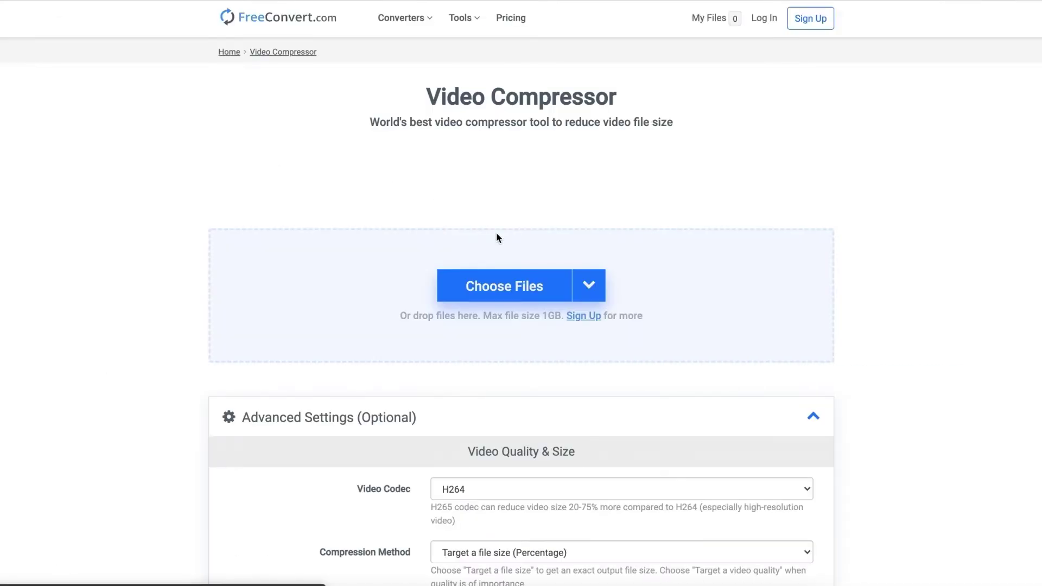
left_click(590, 277)
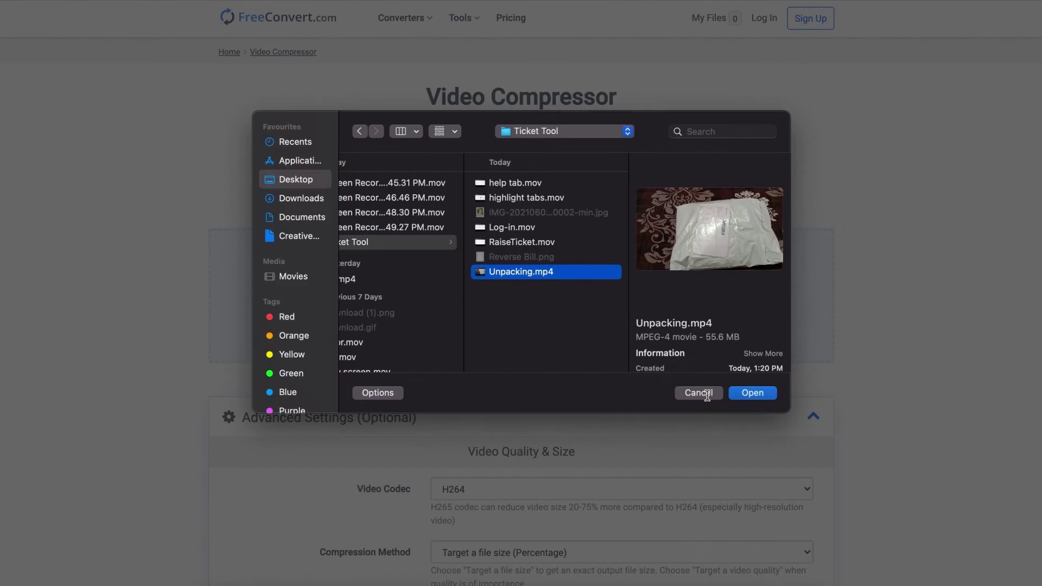
left_click(751, 392)
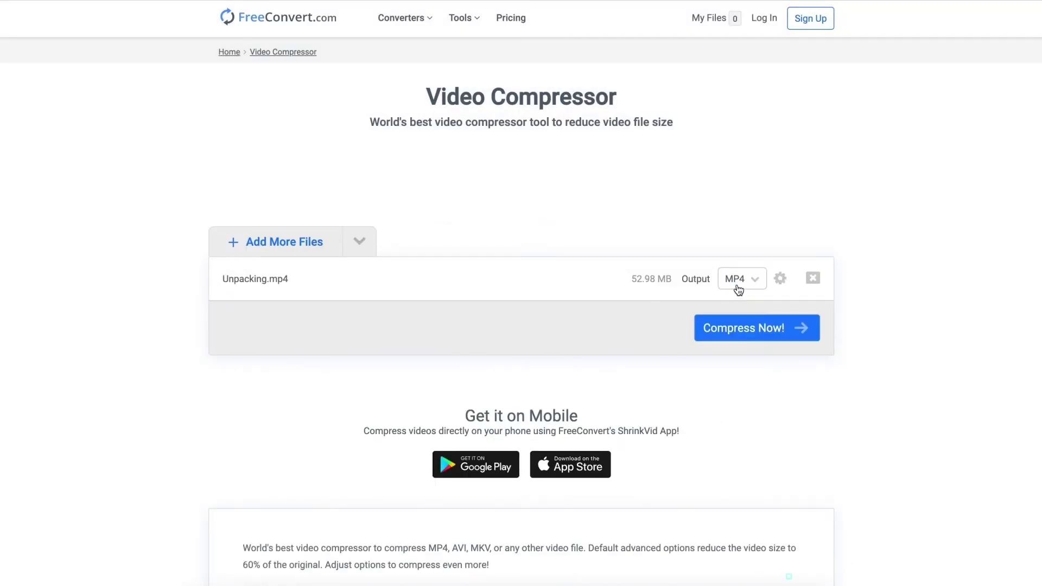
Compress Unpacking.mp4 with a target size of 34% and check the original and compressed file sizes
left_click(779, 279)
left_click_drag(539, 365, 493, 364)
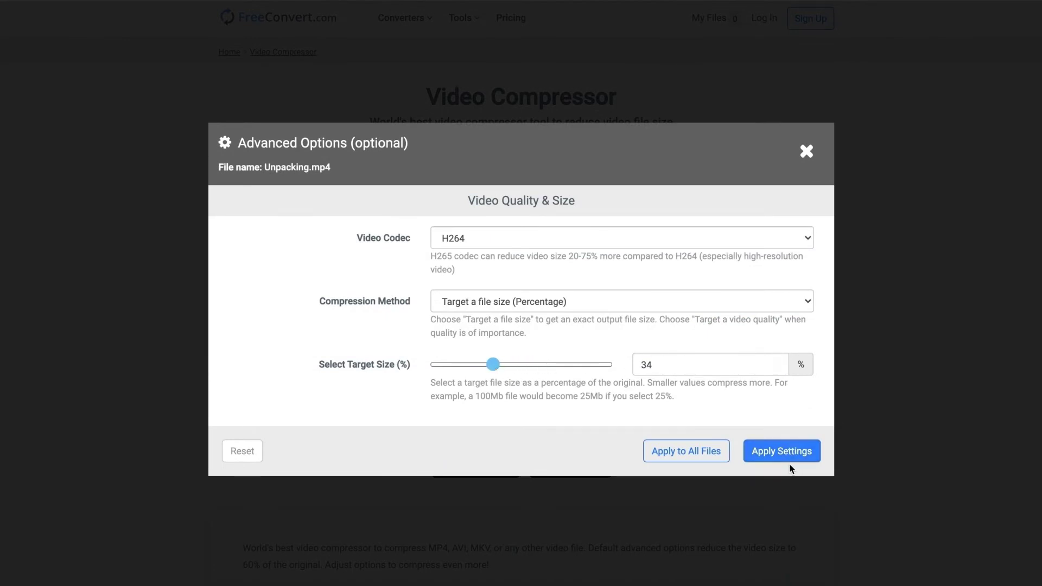
left_click(795, 451)
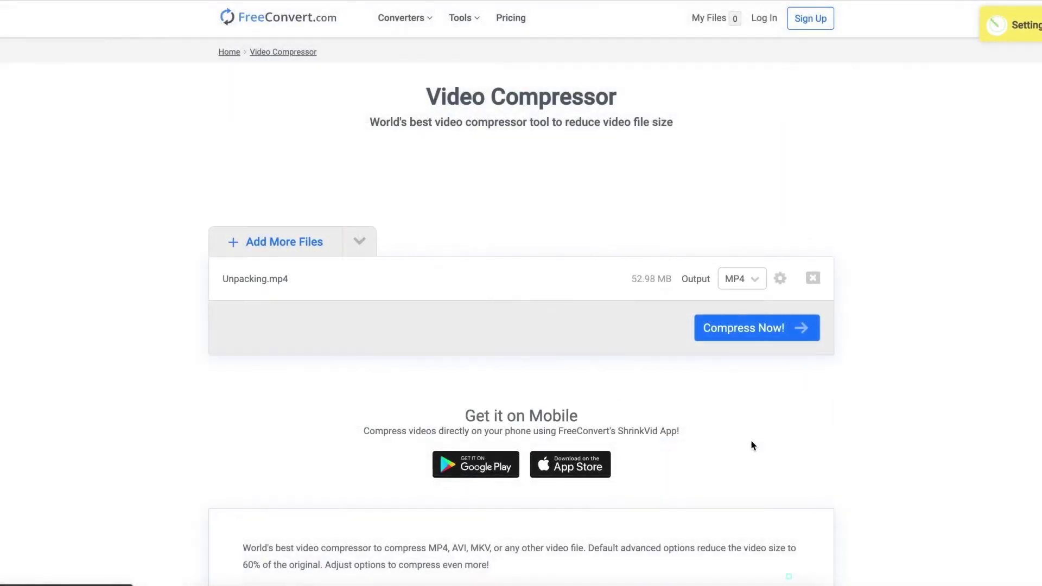
left_click(744, 334)
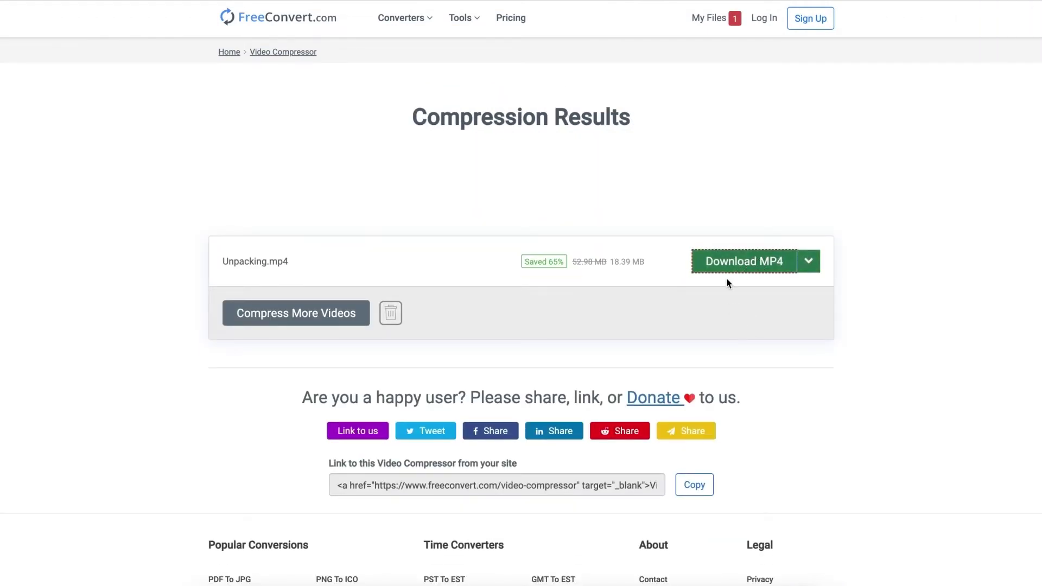
left_click_drag(646, 260, 570, 261)
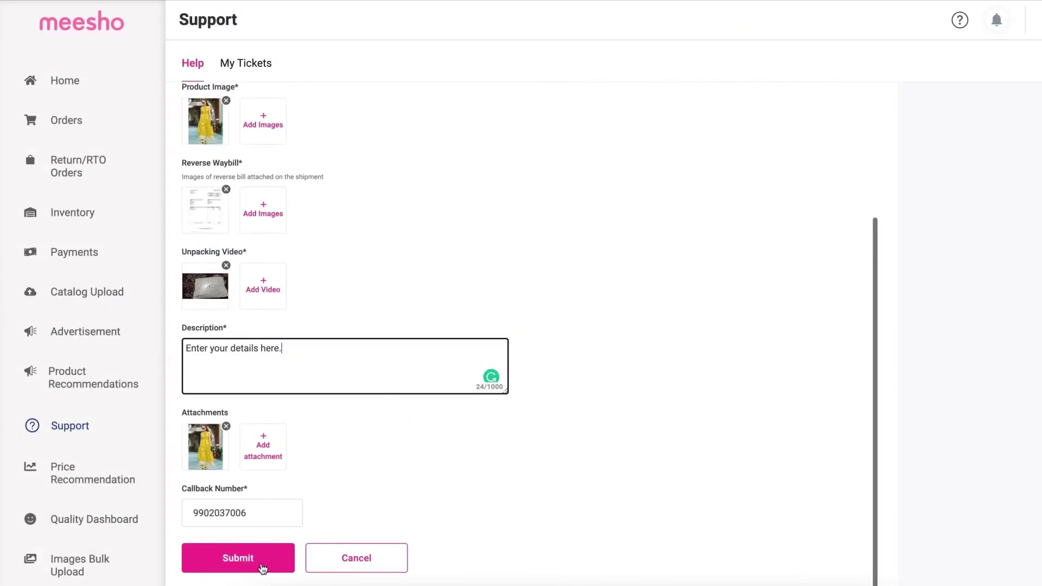
Return to the Meesho support form, submit the wrong return ticket and open its details from the ticket list
left_click(256, 563)
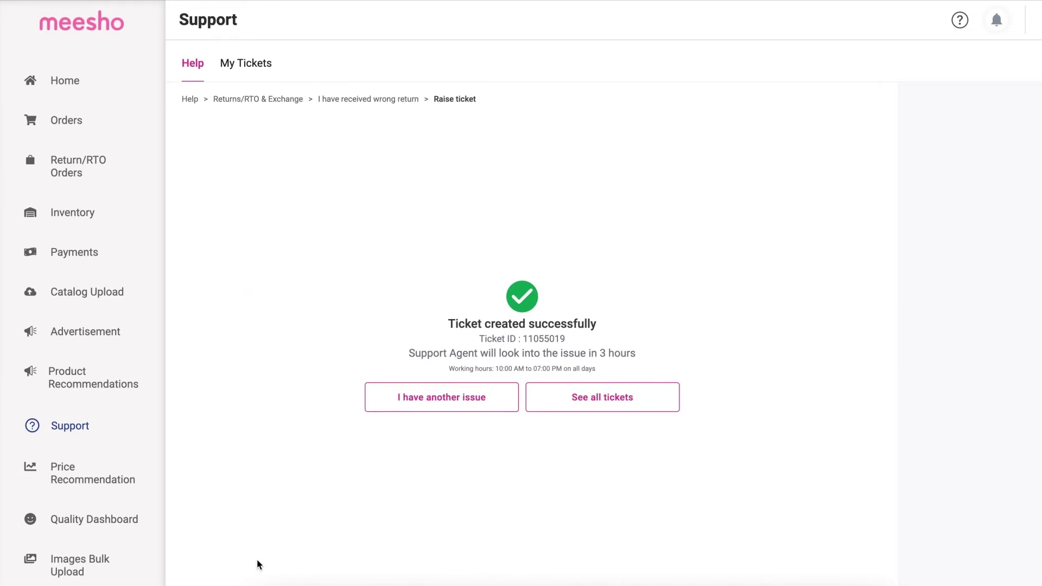
left_click(254, 66)
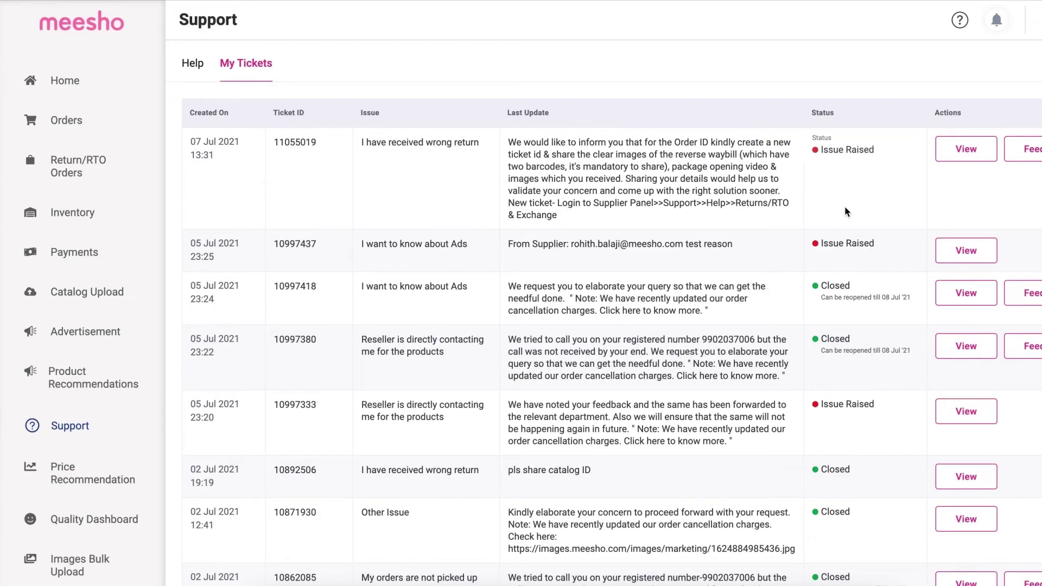
left_click(965, 150)
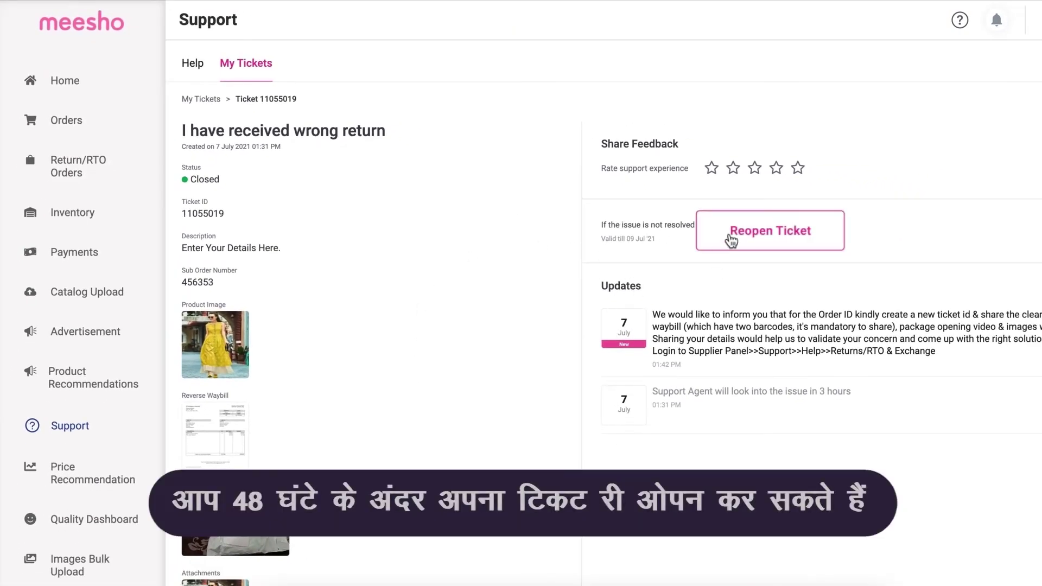
Submit a request to reopen the closed ticket with the reason "Enter your details here for reopening the ticket."
left_click(756, 236)
left_click(714, 246)
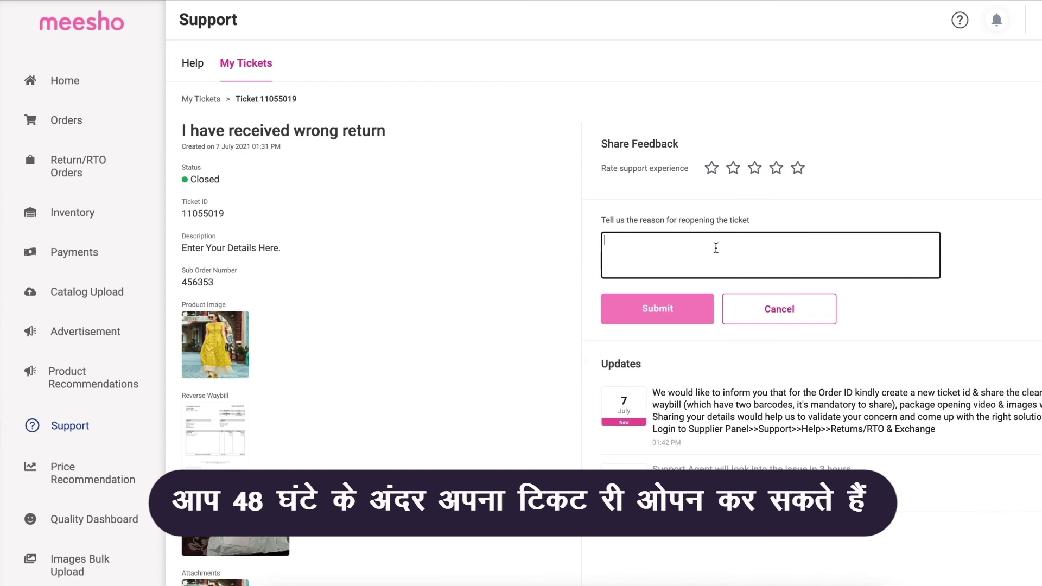
type("Enter your details here fo")
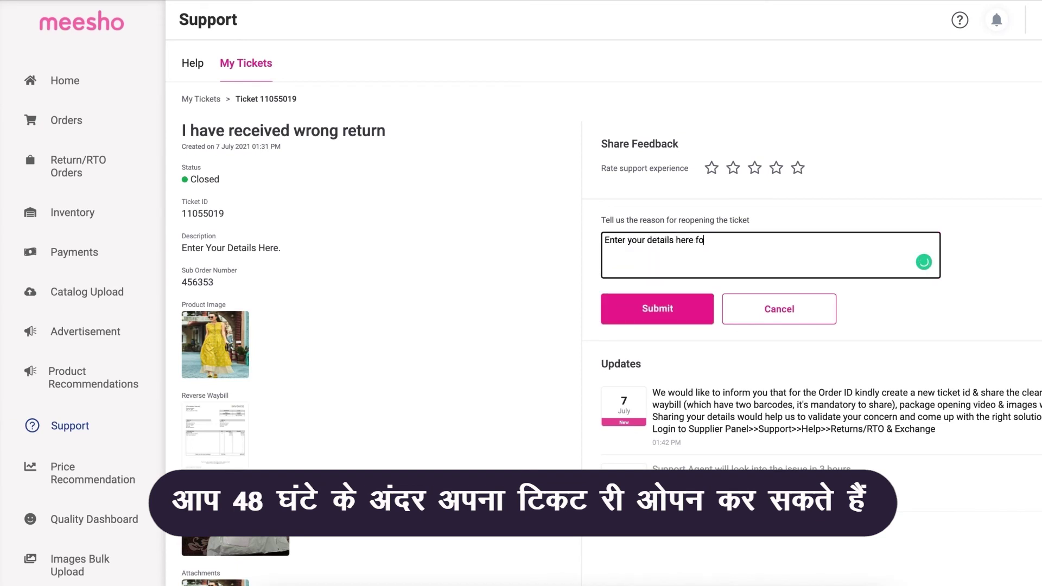
type("r reopeni")
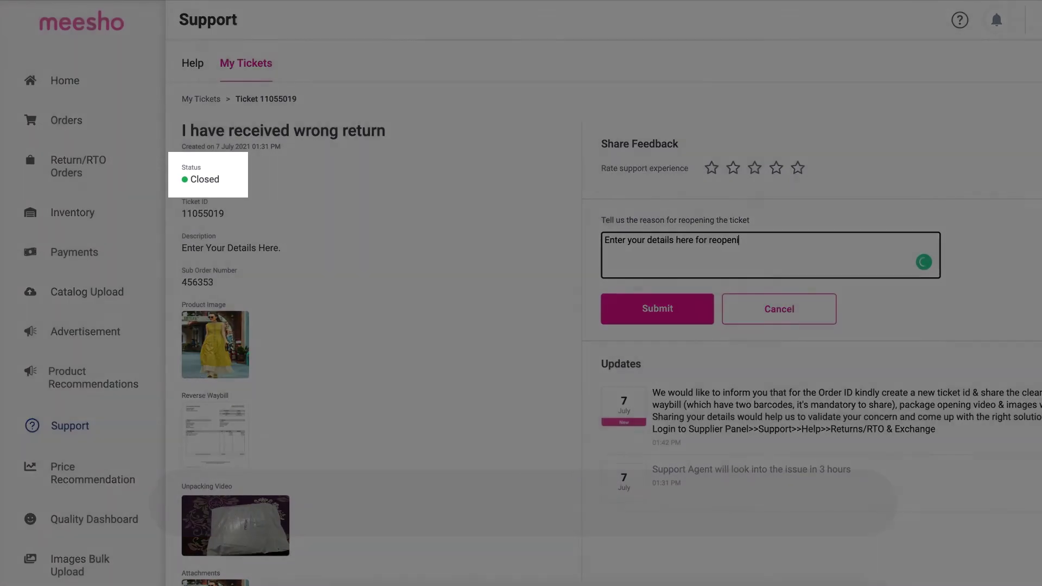
type("ng the ticket.")
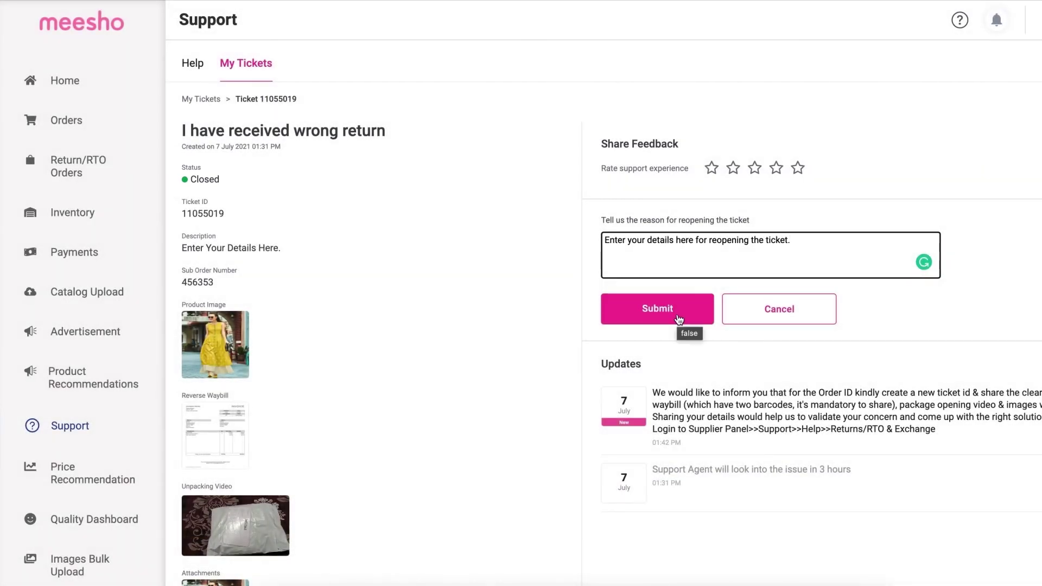
left_click(679, 319)
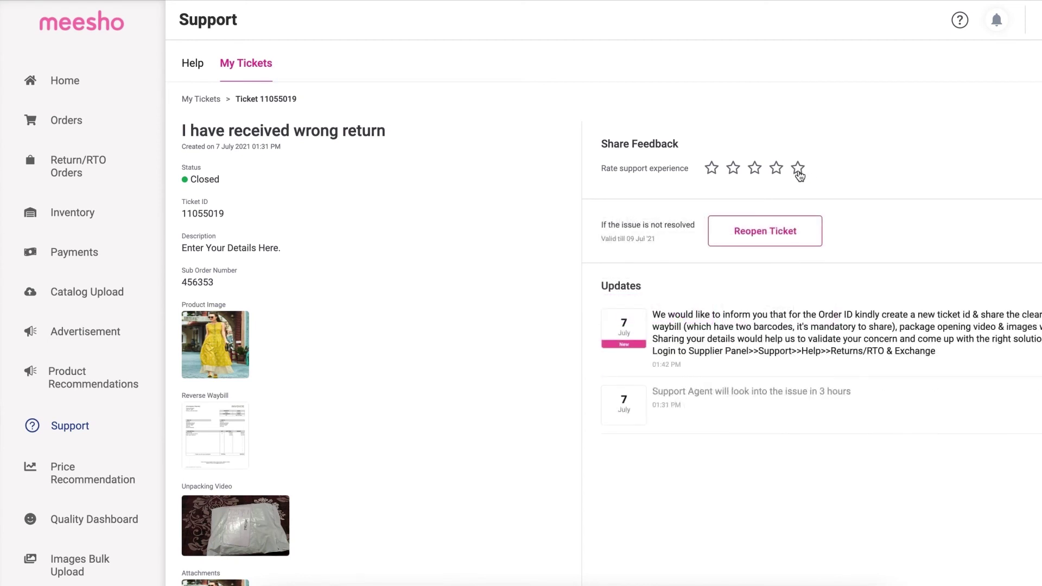
Rate the ticket's support experience with five stars and change the rating to one star
left_click(798, 171)
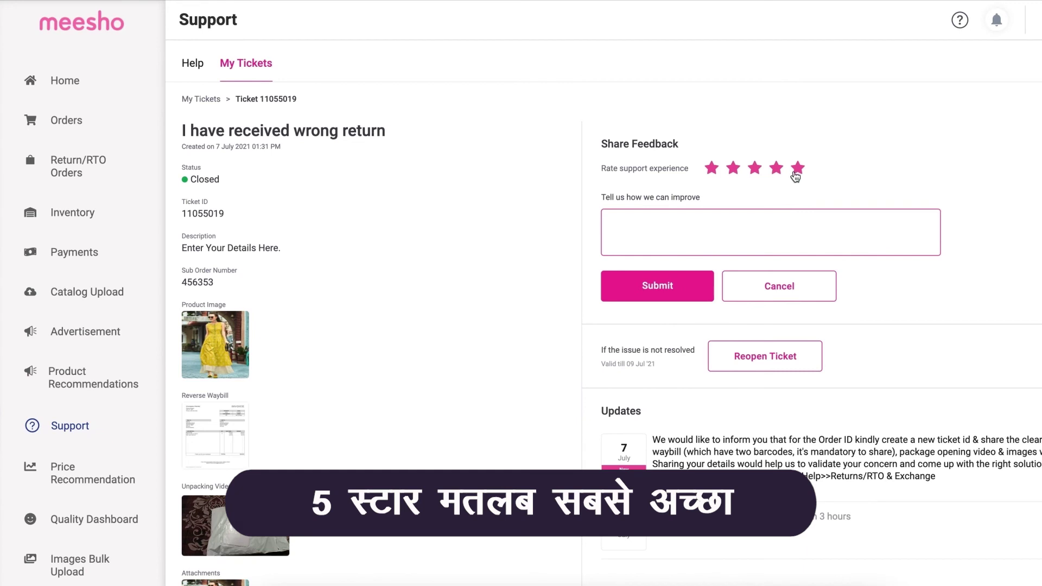
left_click(712, 171)
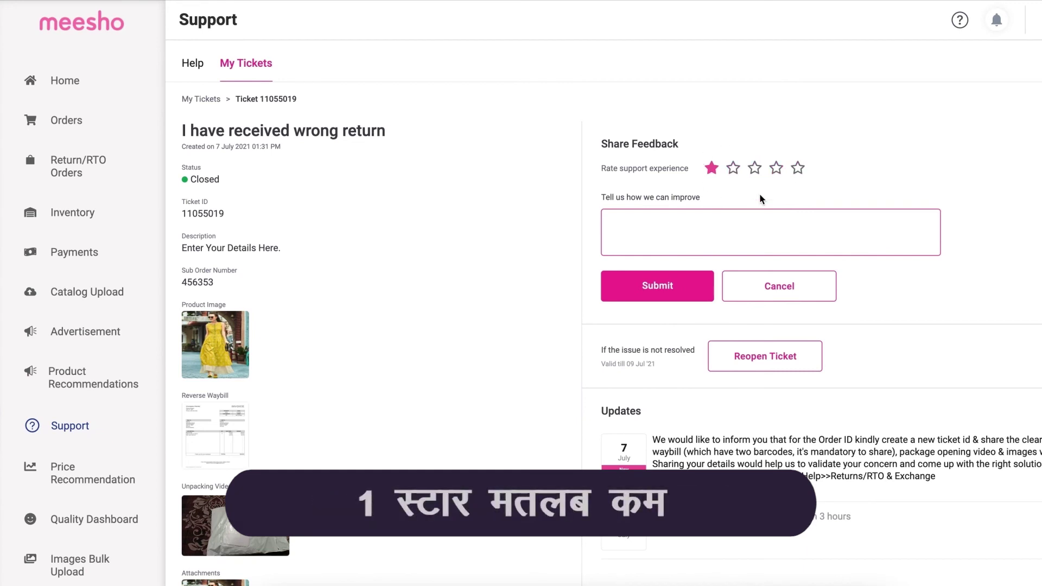